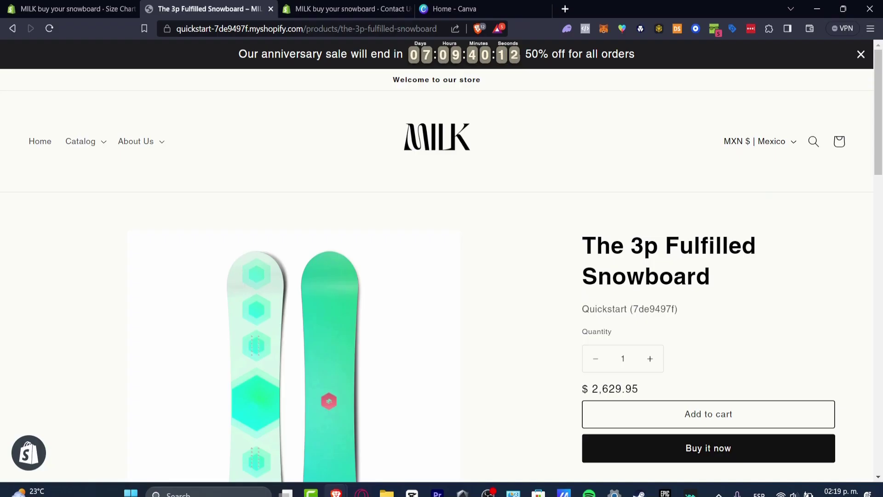
# - Switch to the Shopify admin and open the KZ EDX PRO Earphones Bass Earbuds product from the product list
pyautogui.scroll(-10, 441, 276)
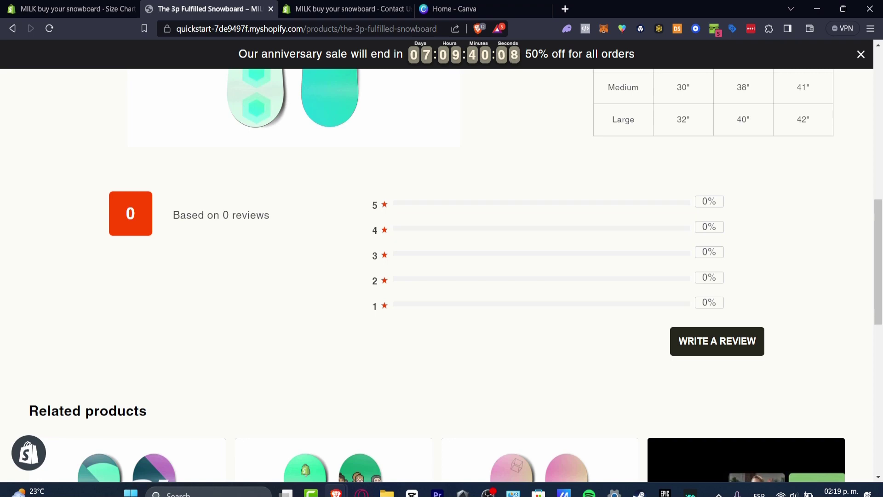
pyautogui.click(88, 9)
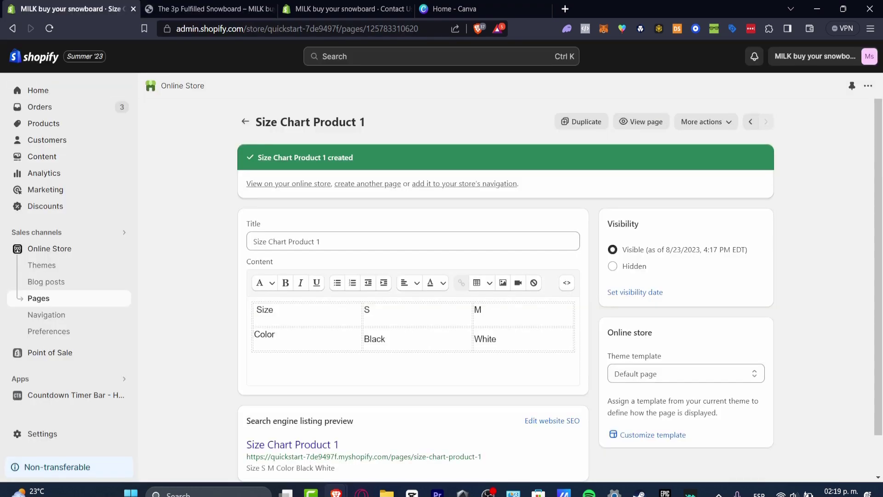
pyautogui.click(44, 123)
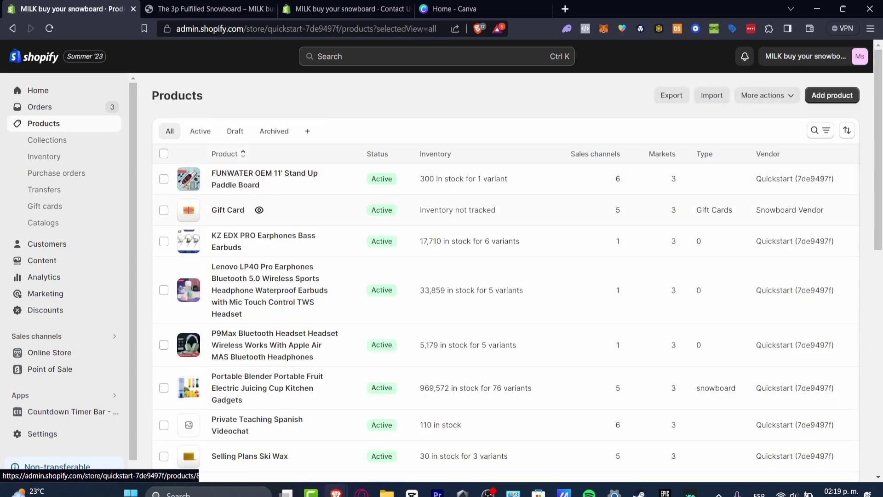
pyautogui.scroll(-4, 258, 210)
pyautogui.scroll(4, 276, 251)
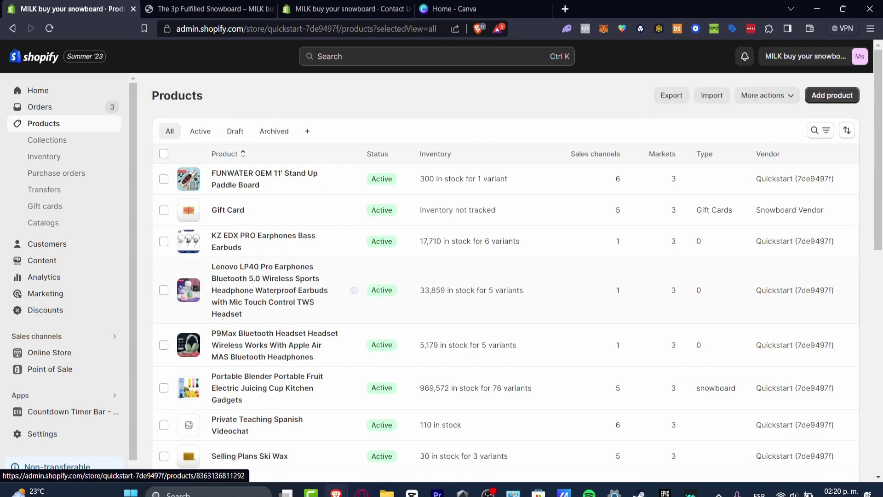
pyautogui.scroll(-8, 276, 251)
pyautogui.scroll(-3, 506, 276)
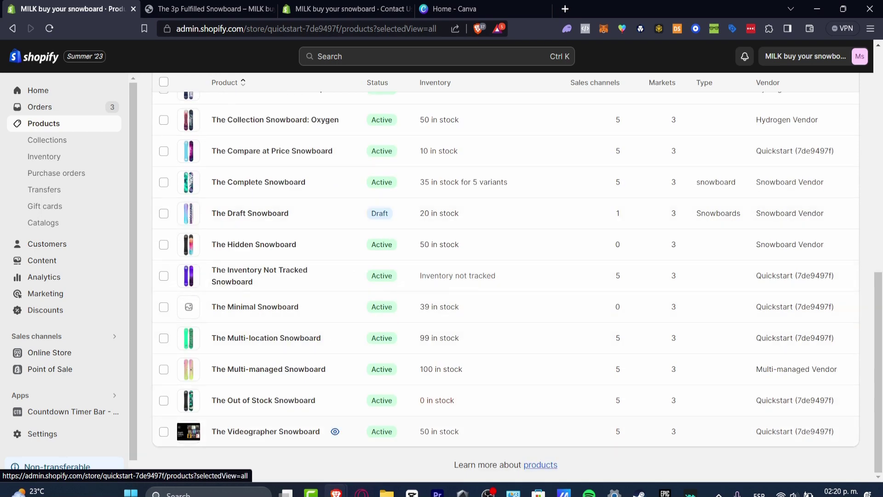
pyautogui.scroll(10, 506, 276)
pyautogui.click(263, 235)
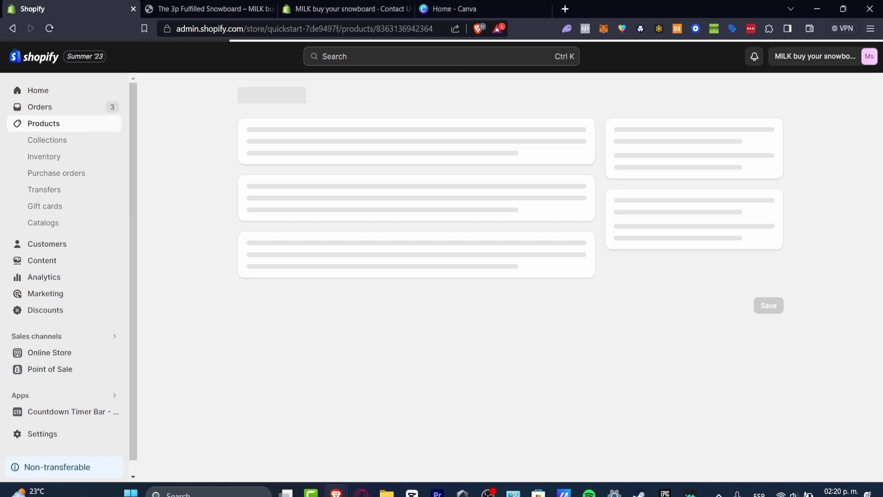
# - Open the product's first media image and download it as a JPG into the ENVATO ELEMENTS folder
pyautogui.scroll(-7, 442, 276)
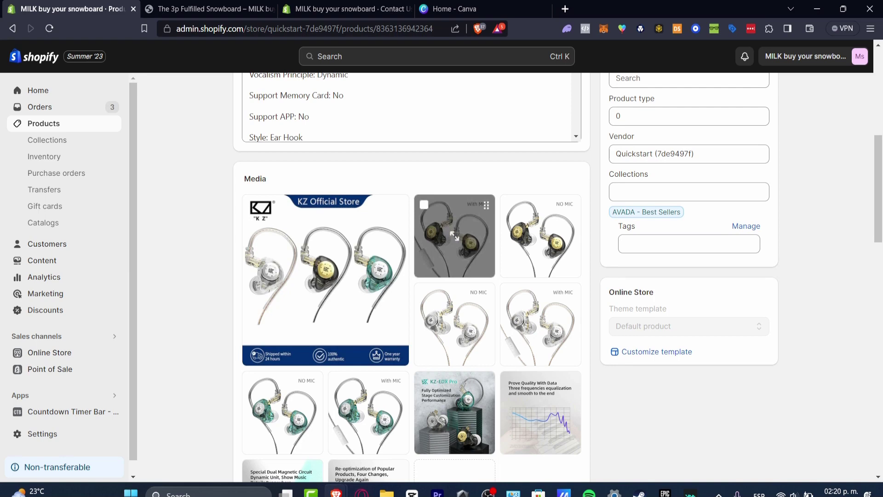
pyautogui.click(322, 277)
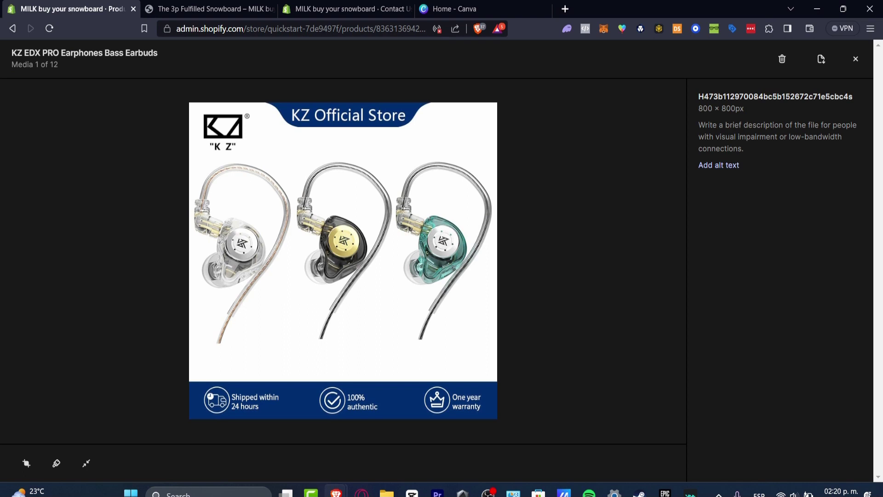
pyautogui.moveTo(699, 109); pyautogui.dragTo(757, 121)
pyautogui.click(758, 122)
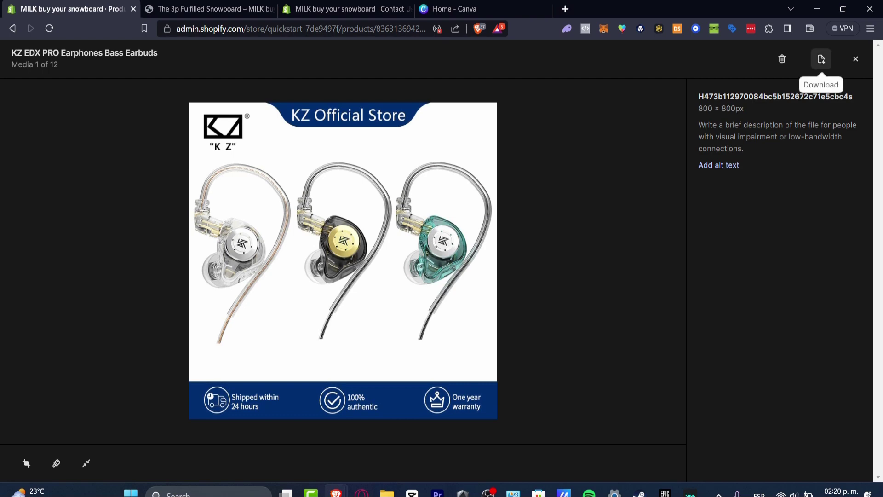
pyautogui.click(820, 59)
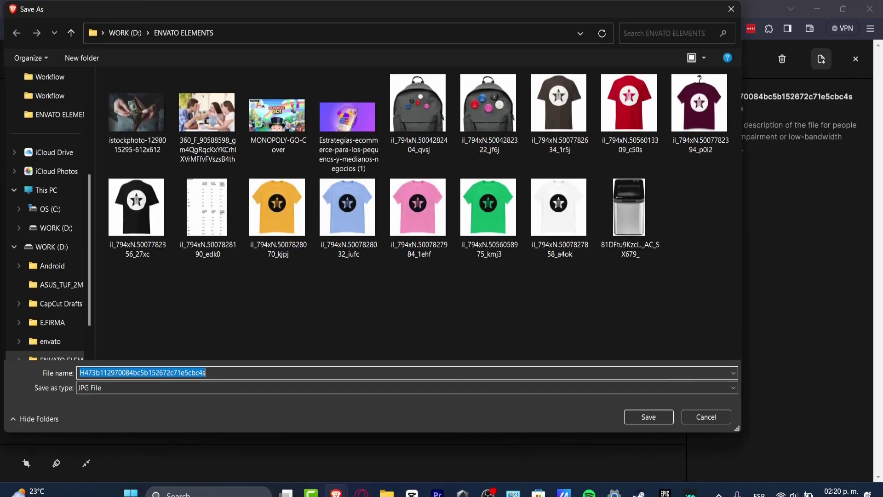
pyautogui.click(649, 417)
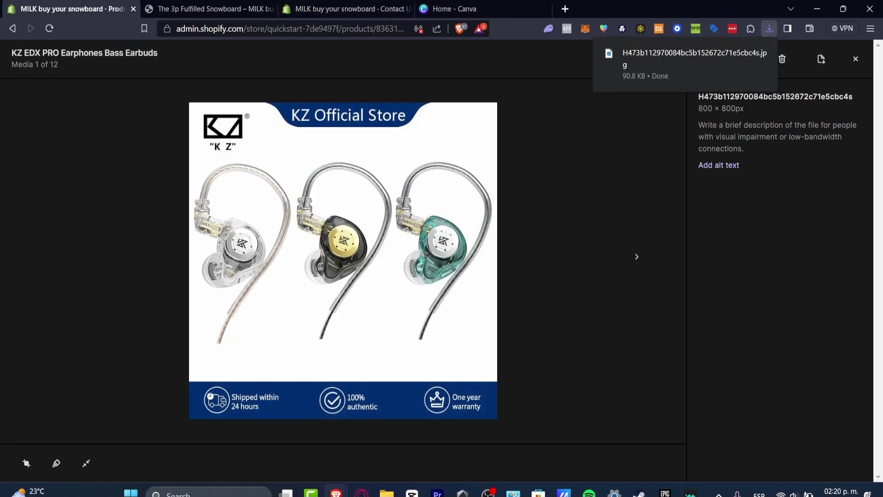
# - Switch to Canva and create a new custom-size design of 400 × 400 px
pyautogui.click(453, 9)
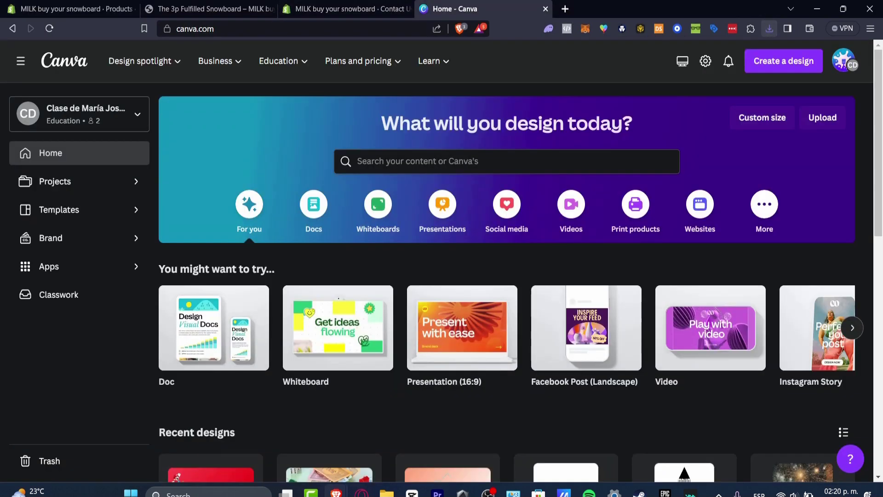
pyautogui.click(784, 61)
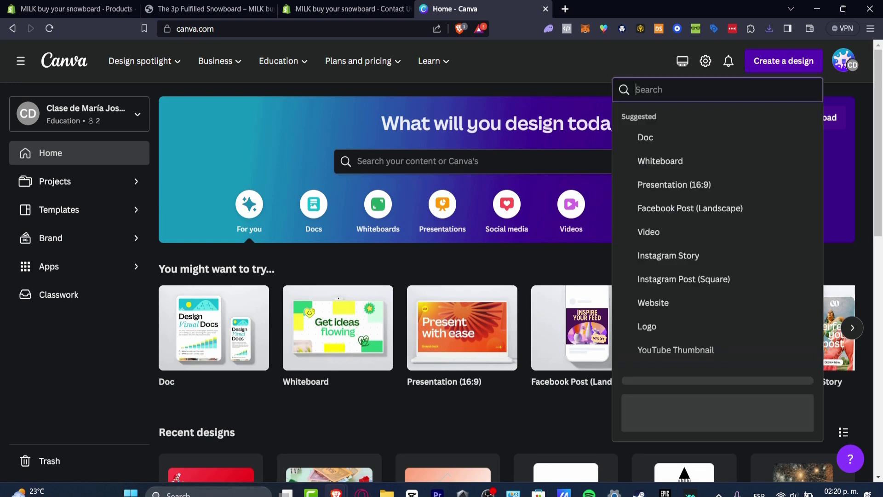
pyautogui.click(643, 423)
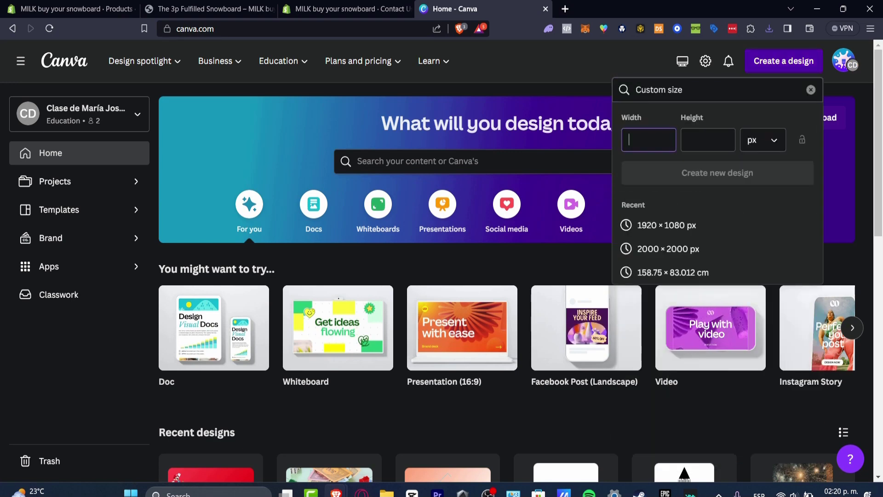
pyautogui.write('400')
pyautogui.press('Tab')
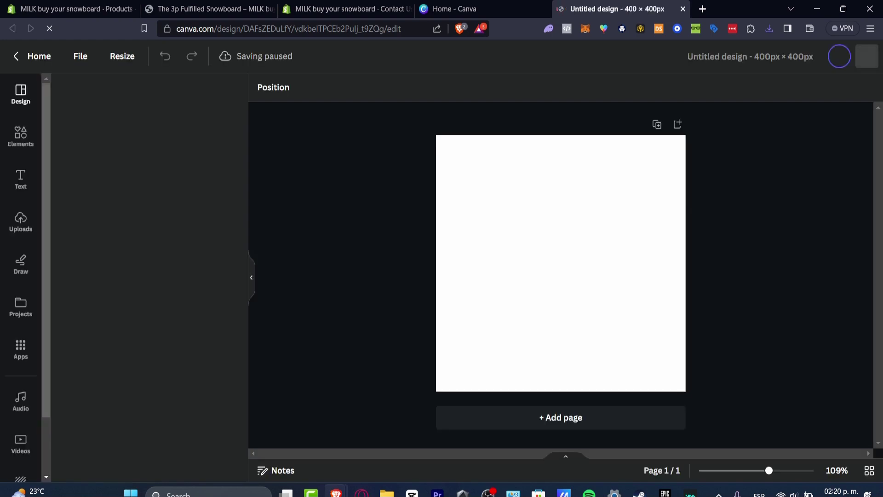
# - Upload the downloaded earphones image from the ENVATO ELEMENTS folder to the Canva uploads
pyautogui.click(21, 222)
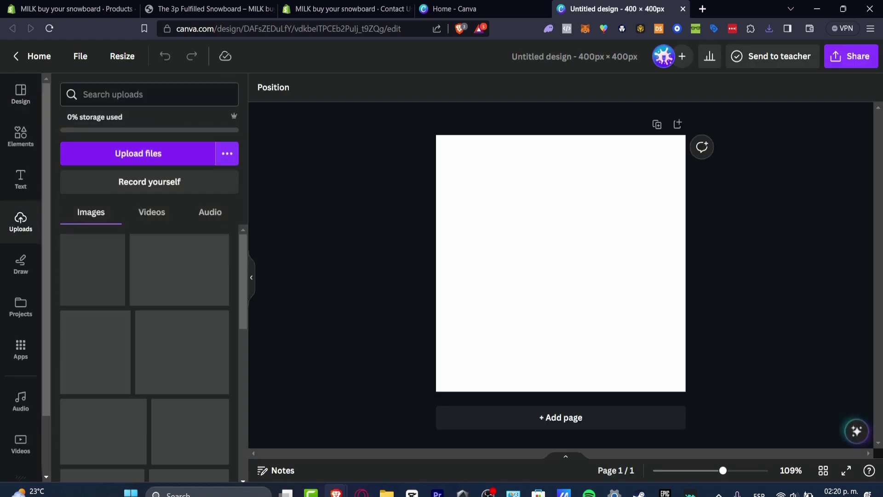
pyautogui.click(138, 153)
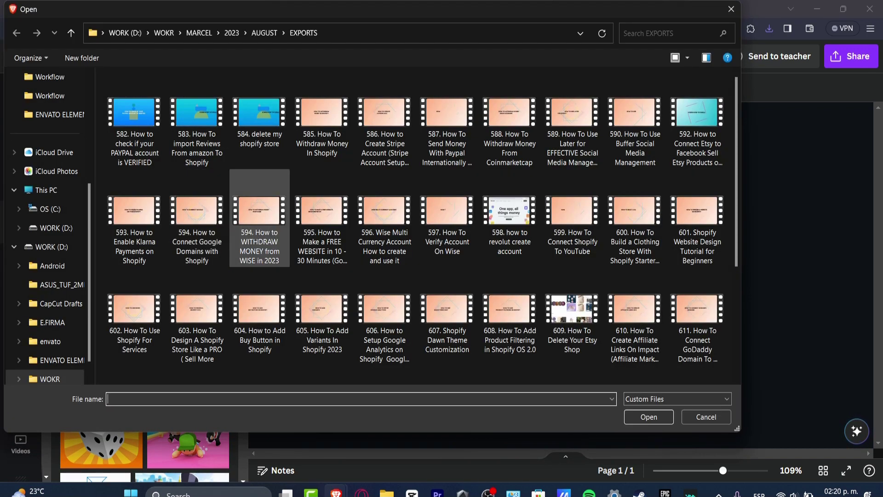
pyautogui.click(57, 360)
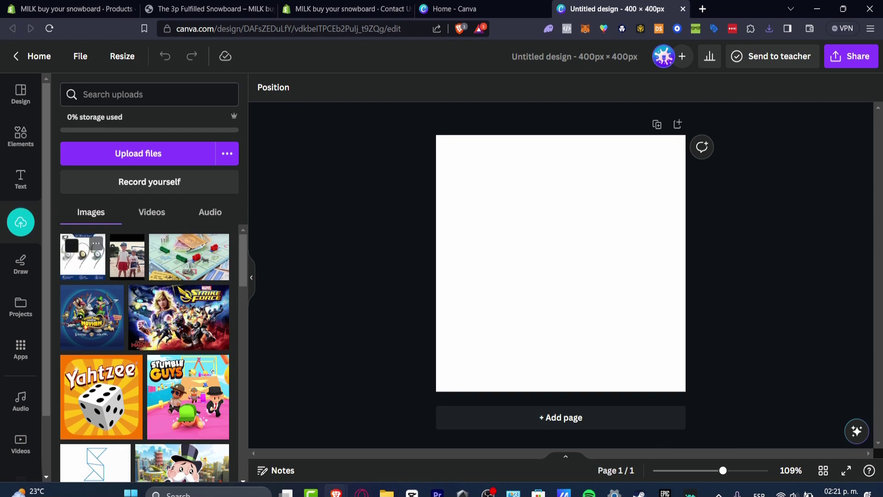
# - Place the uploaded earphones image on the page, align it to the corner and enlarge it to fill the page
pyautogui.click(83, 256)
pyautogui.click(251, 277)
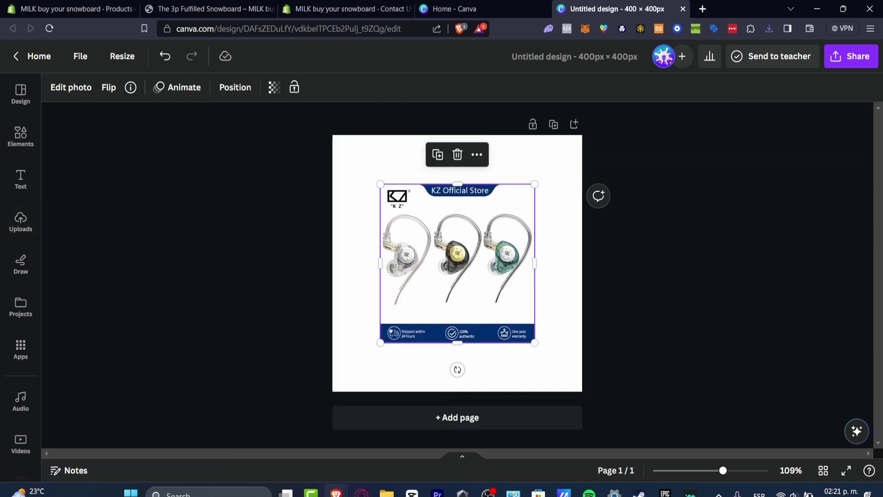
pyautogui.moveTo(457, 263); pyautogui.dragTo(410, 214)
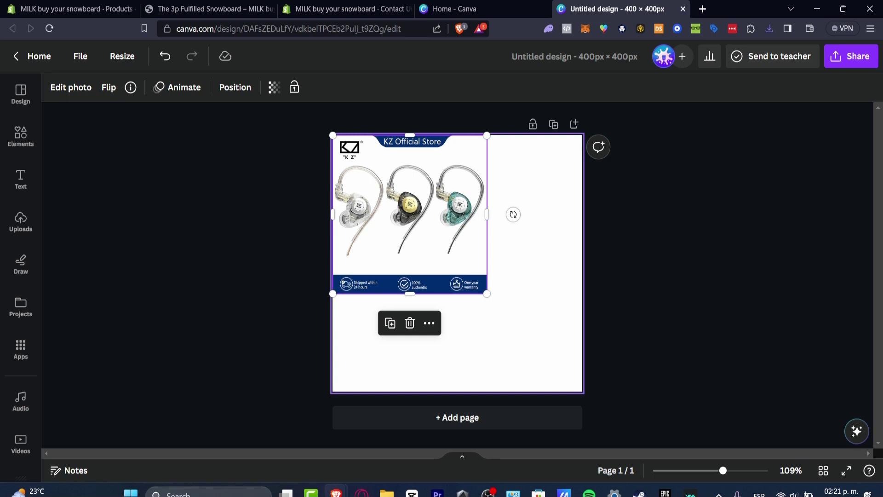
pyautogui.moveTo(486, 293); pyautogui.dragTo(581, 391)
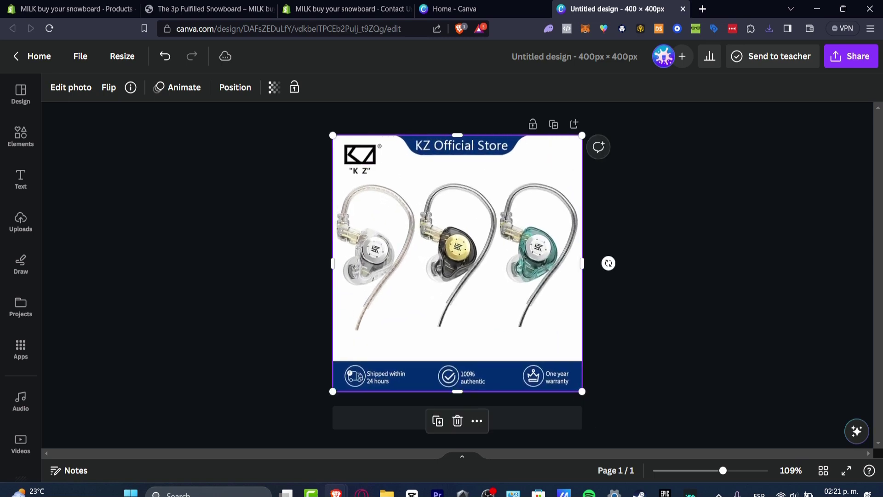
# - Deselect the image and download the design as a PNG at 400 × 400 px
pyautogui.click(635, 332)
pyautogui.click(515, 299)
pyautogui.click(635, 331)
pyautogui.click(851, 56)
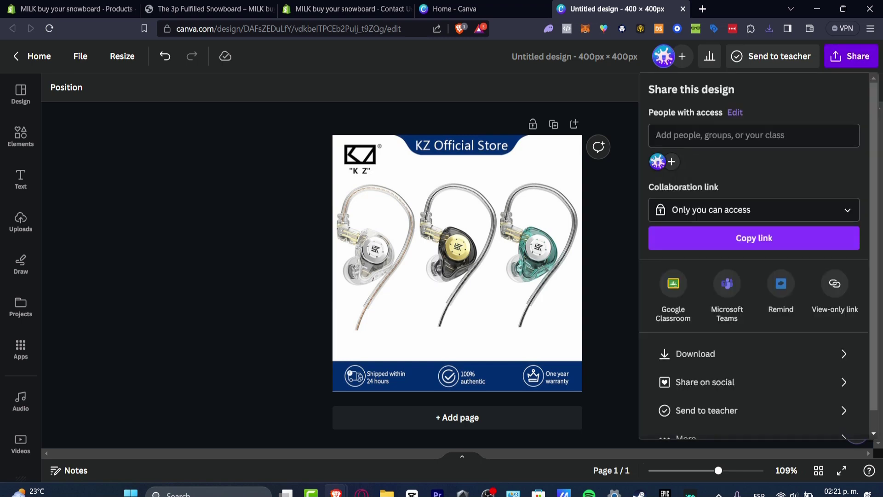
pyautogui.click(695, 354)
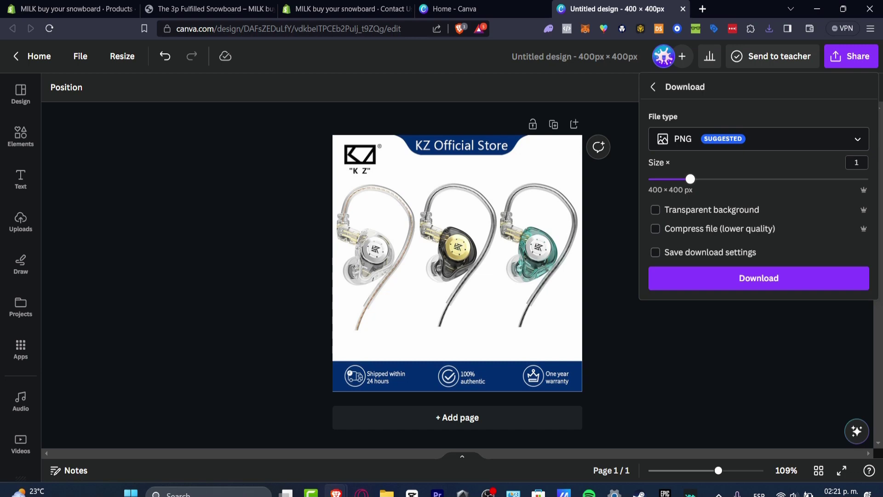
# - Switch back to the product in the Shopify admin and check the first two media images and their dimensions
pyautogui.click(346, 9)
pyautogui.click(209, 8)
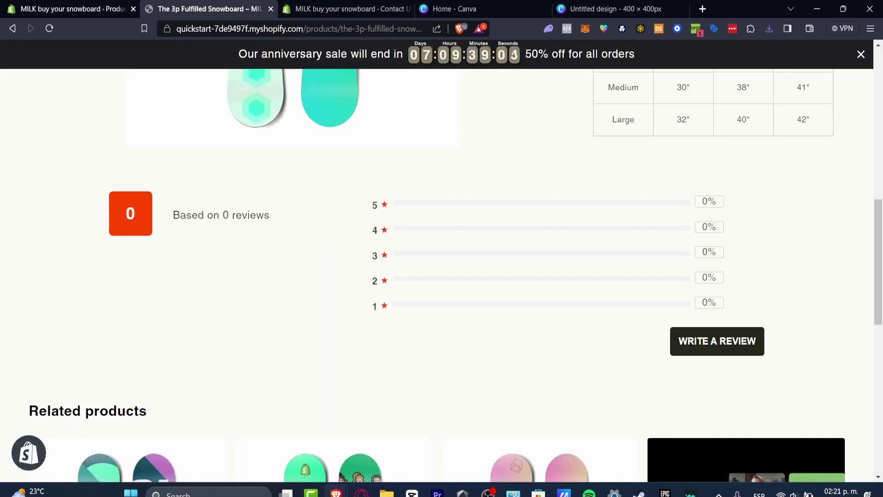
pyautogui.hotkey('ctrl', '1')
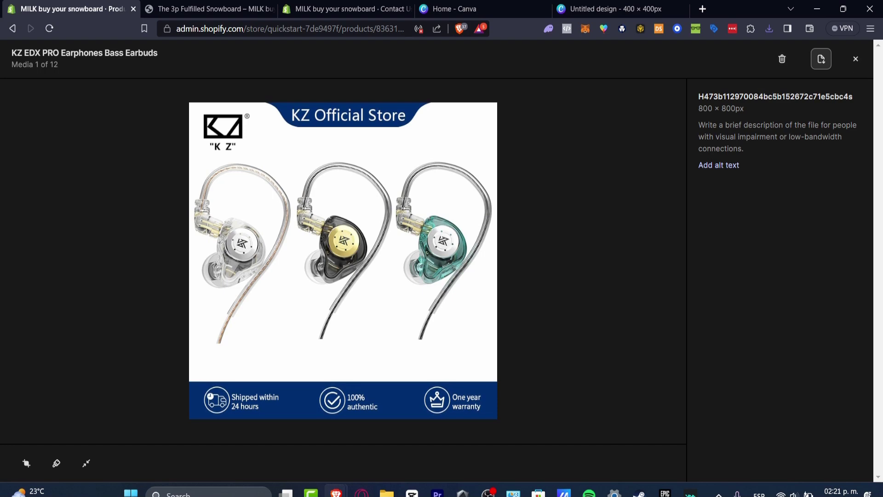
pyautogui.click(855, 59)
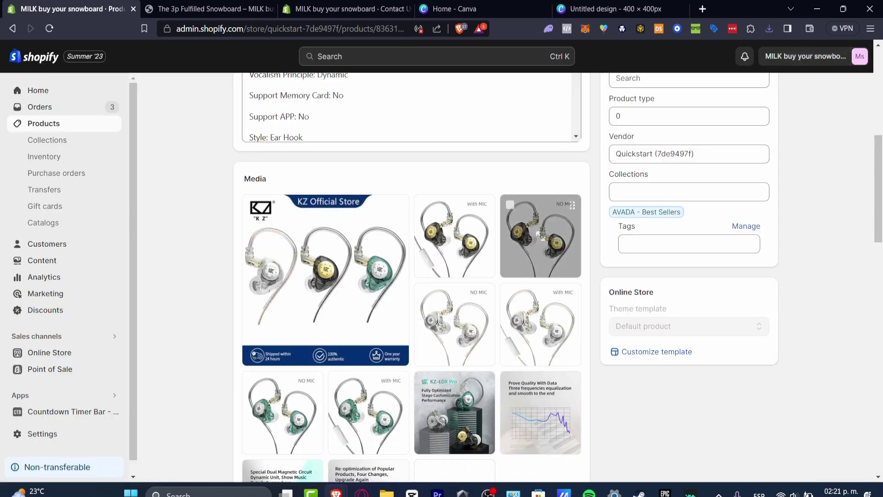
pyautogui.click(321, 276)
pyautogui.click(636, 257)
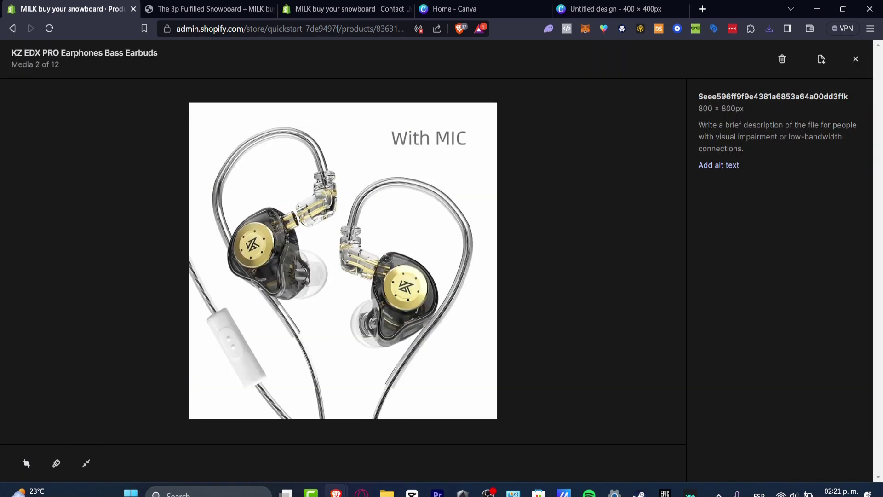
pyautogui.click(856, 59)
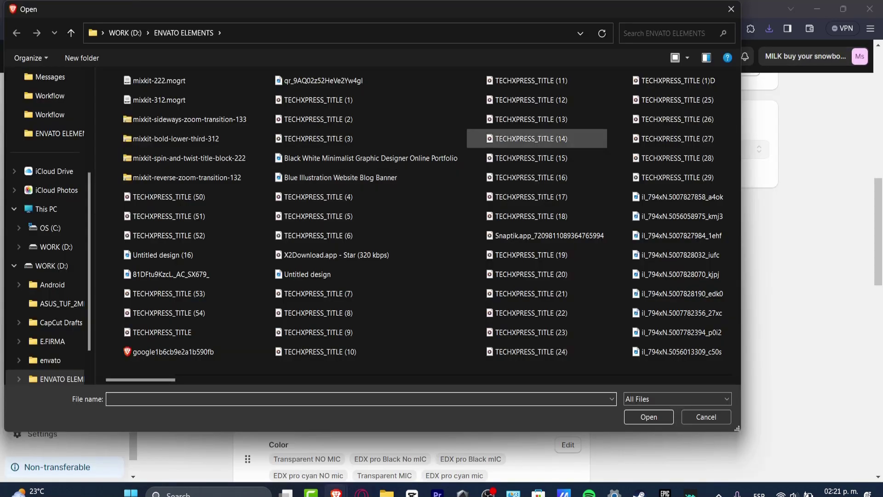
# - Add the file Untitled design (3) from the ENVATO ELEMENTS folder to the product's media
pyautogui.scroll(-15, 537, 138)
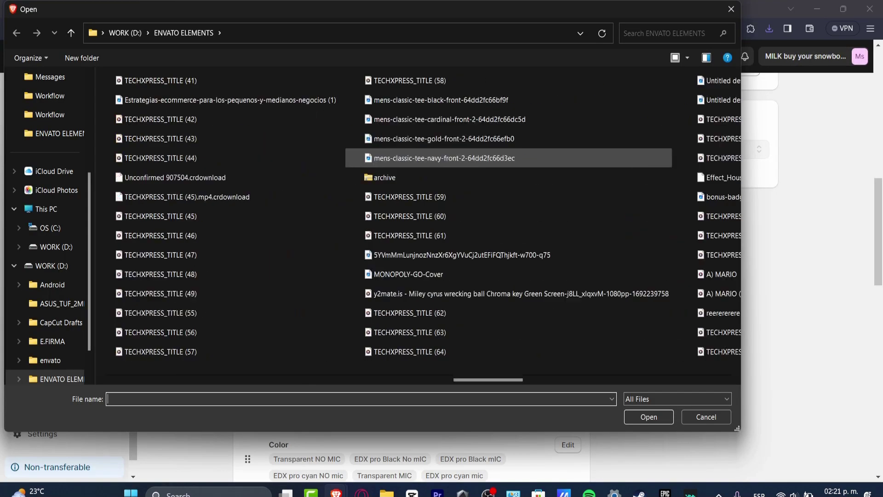
pyautogui.click(153, 313)
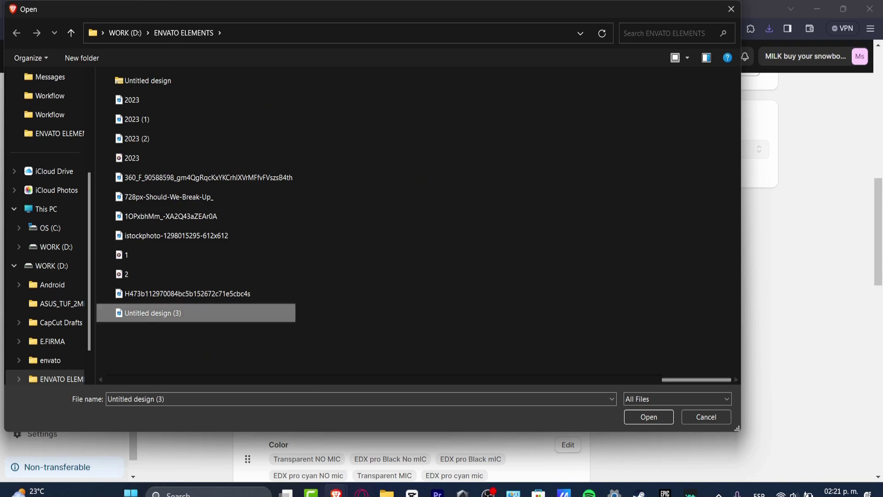
pyautogui.press('Return')
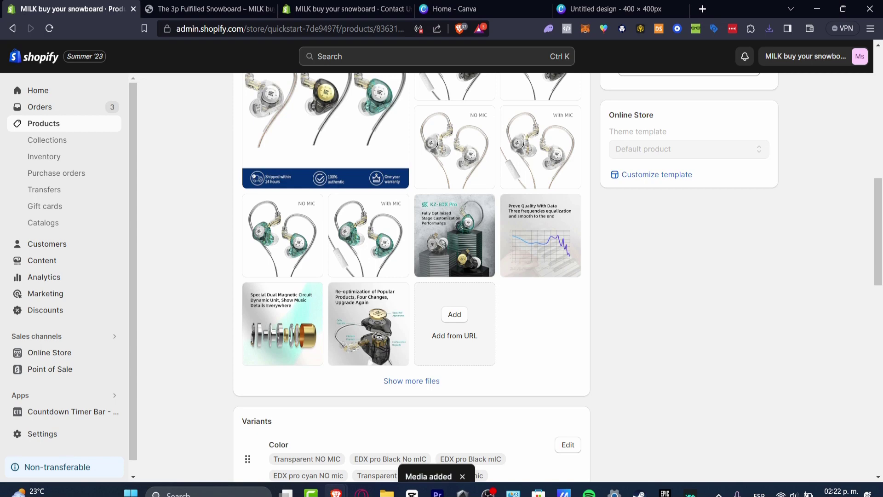
# - Open the product's first media image and resize it to 400 × 400 px with the aspect ratio locked
pyautogui.scroll(4, 506, 322)
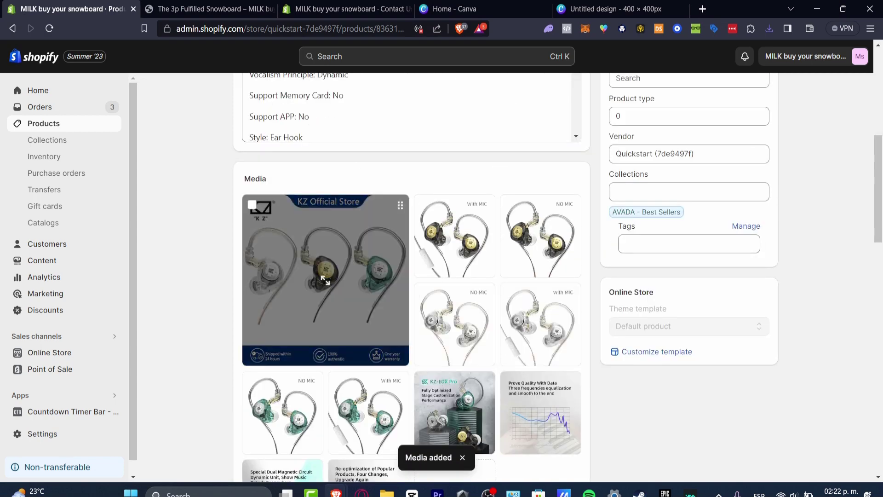
pyautogui.click(326, 279)
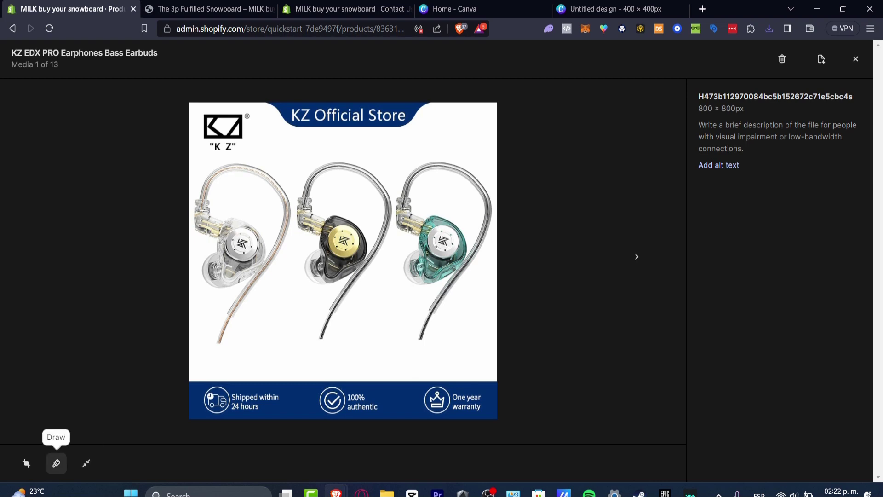
pyautogui.click(86, 463)
pyautogui.doubleClick(718, 145)
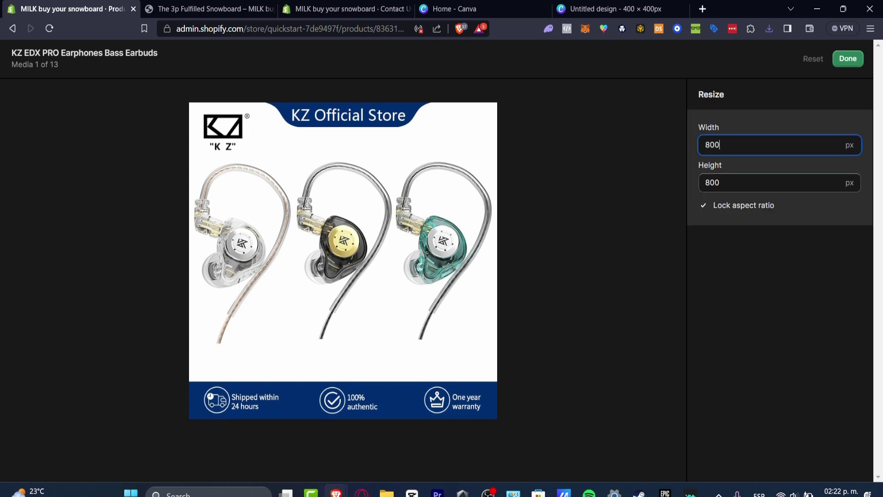
pyautogui.write('400')
pyautogui.press('Tab')
pyautogui.press('Tab')
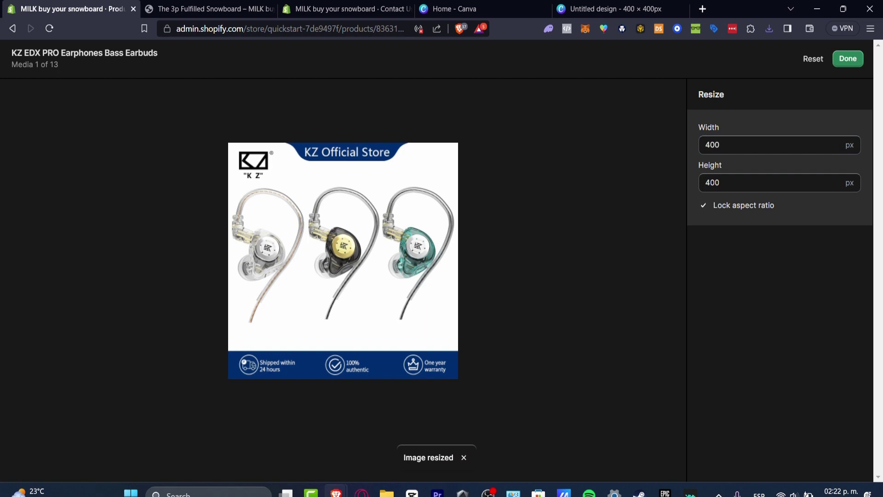
# - Apply the resize, save the product's first media image, and close the image editor
pyautogui.click(848, 59)
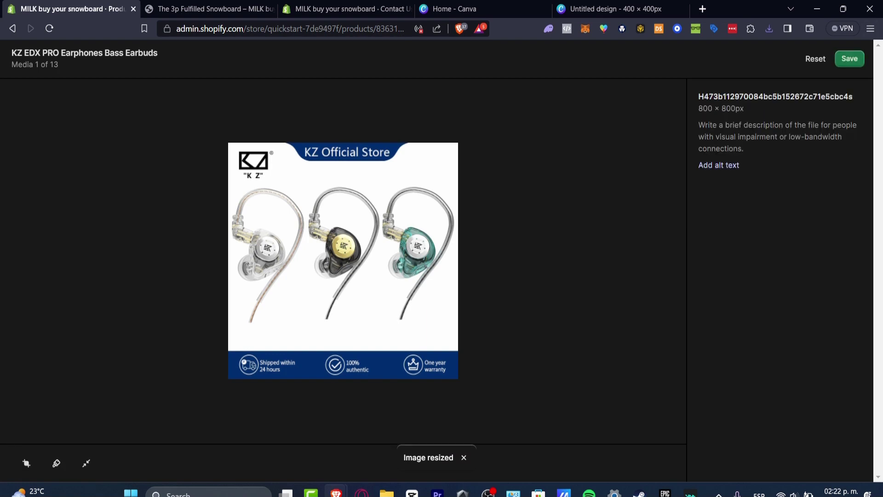
pyautogui.click(850, 59)
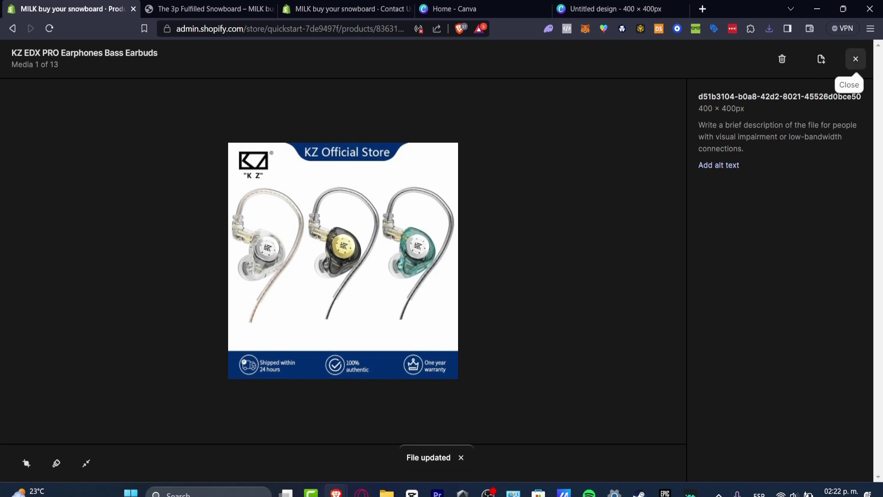
pyautogui.click(855, 58)
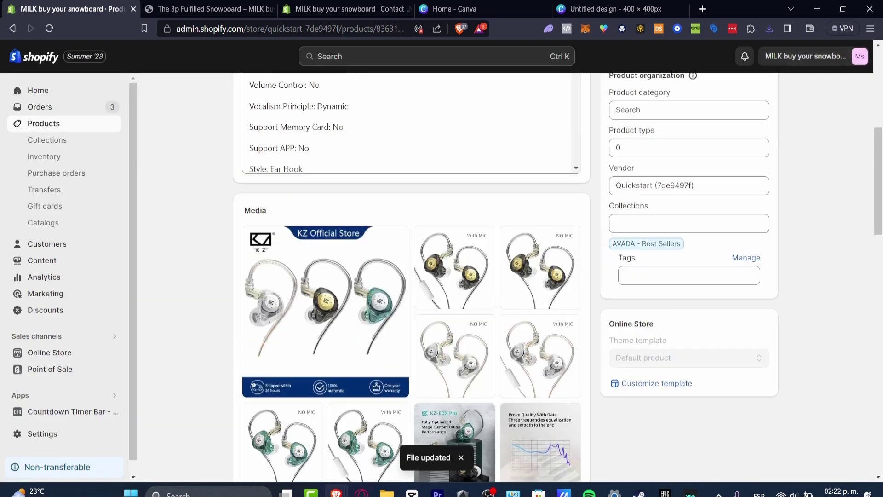
# - Switch to the storefront, view the Supplies page, and reopen the Catalog menu to browse for products
pyautogui.click(223, 9)
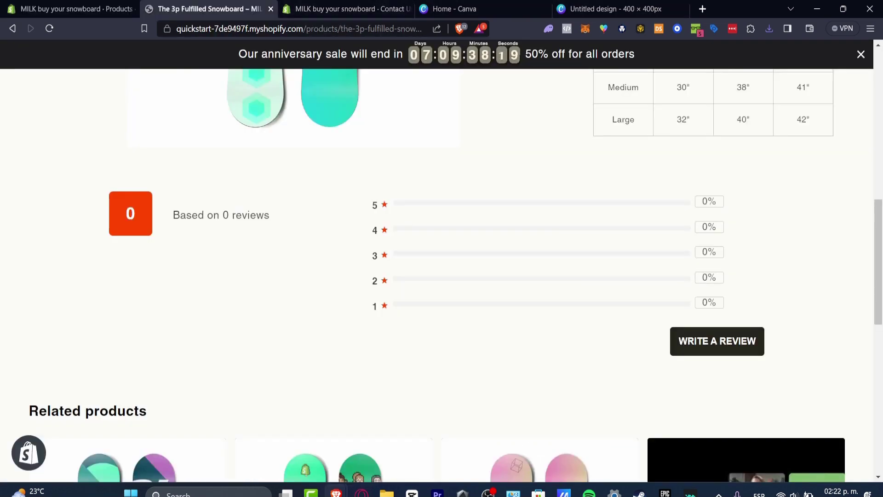
pyautogui.scroll(10, 437, 276)
pyautogui.click(83, 142)
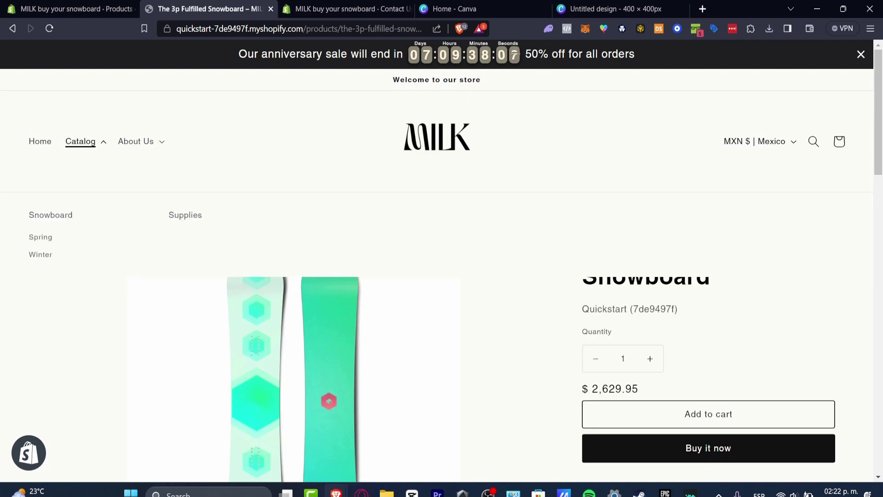
pyautogui.click(185, 214)
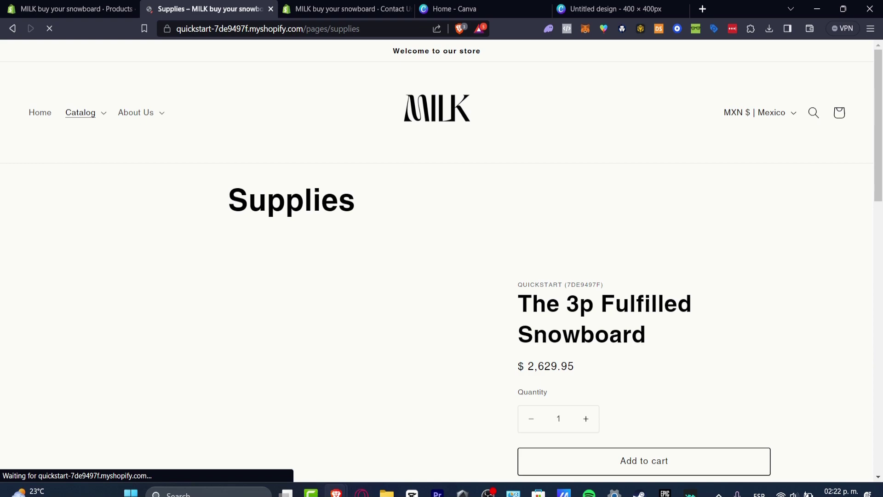
pyautogui.scroll(-3, 437, 276)
pyautogui.scroll(3, 437, 276)
pyautogui.click(83, 141)
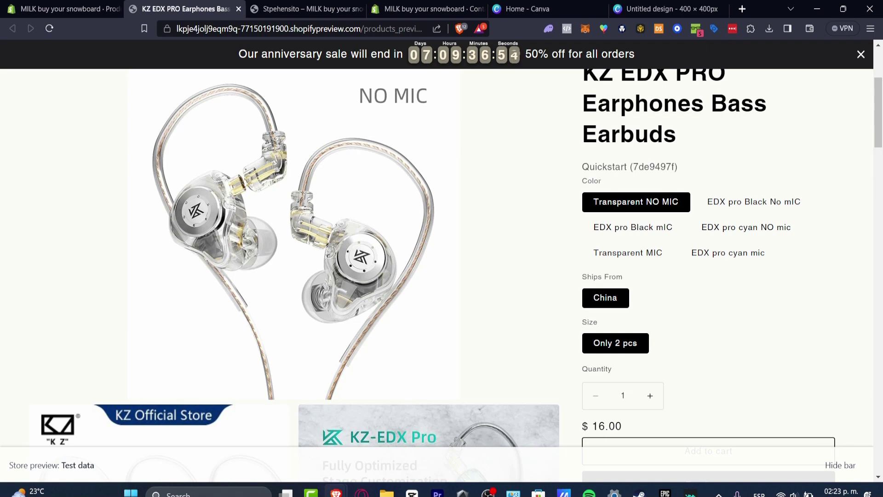
# - Compare the earphones product in the Shopify admin with its store preview, examining the media gallery through to the last image
pyautogui.click(65, 9)
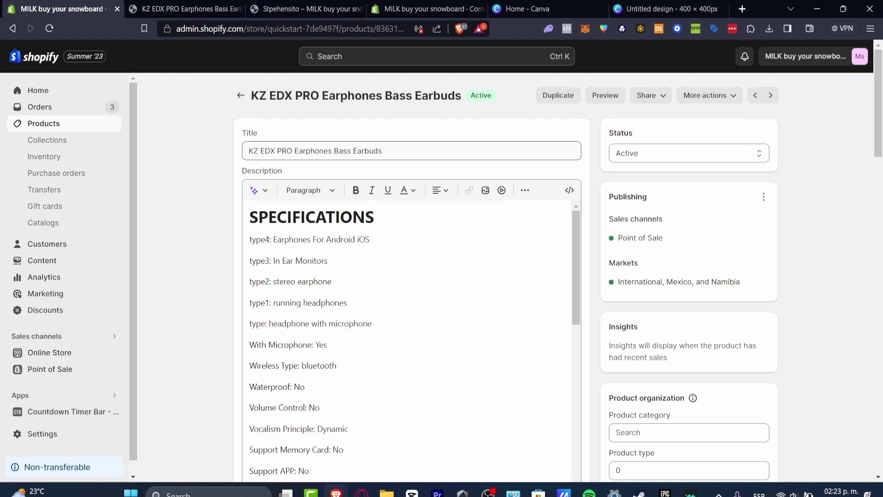
pyautogui.scroll(-10, 409, 341)
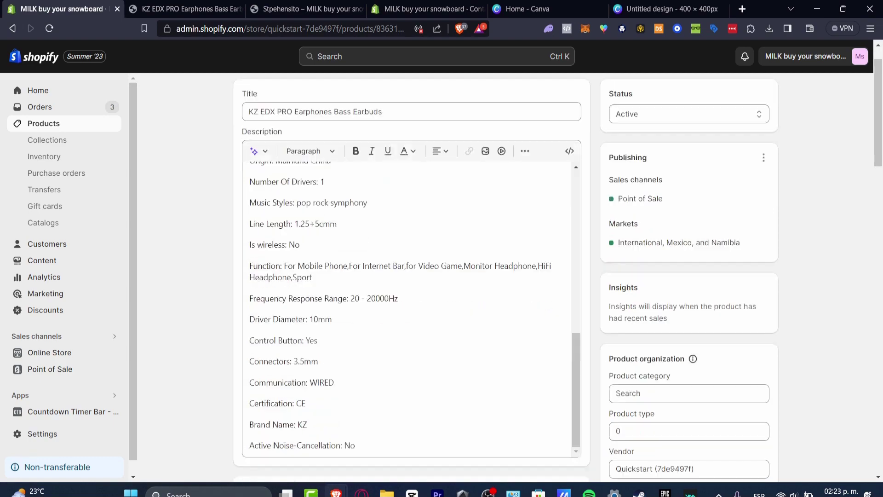
pyautogui.hotkey('ctrl', 'Tab')
pyautogui.scroll(-13, 436, 276)
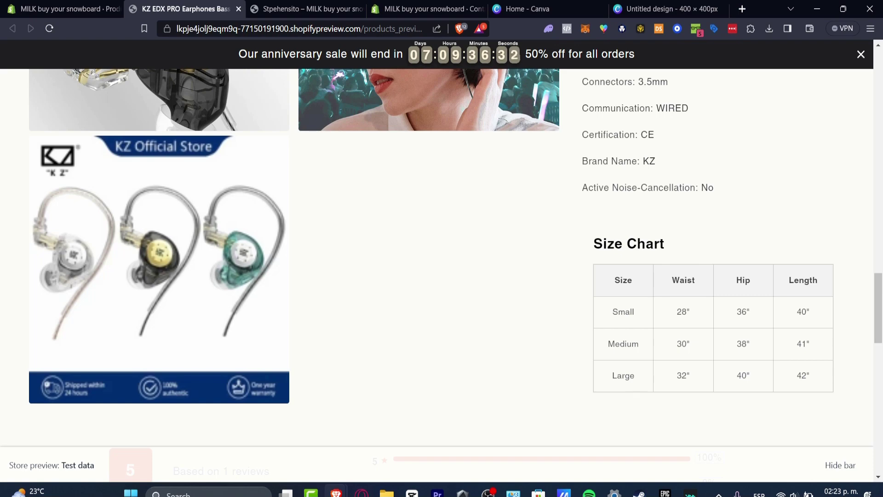
pyautogui.click(308, 9)
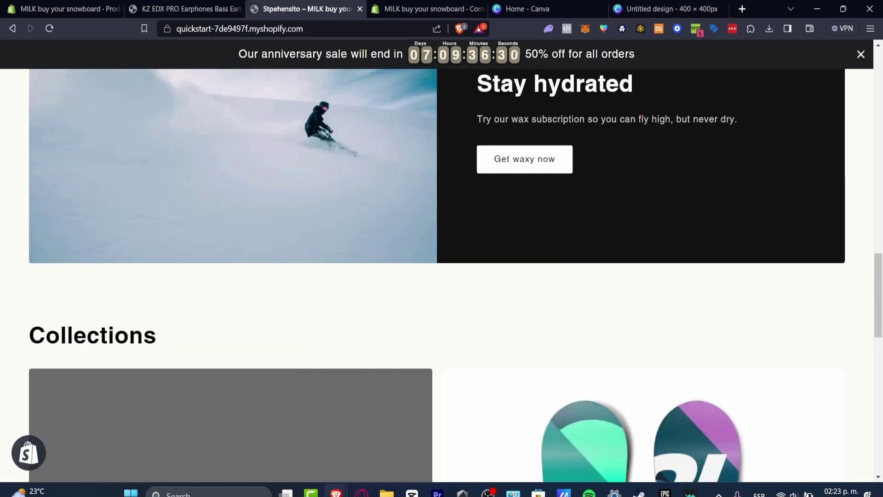
pyautogui.click(185, 8)
pyautogui.scroll(15, 437, 258)
pyautogui.scroll(5, 442, 276)
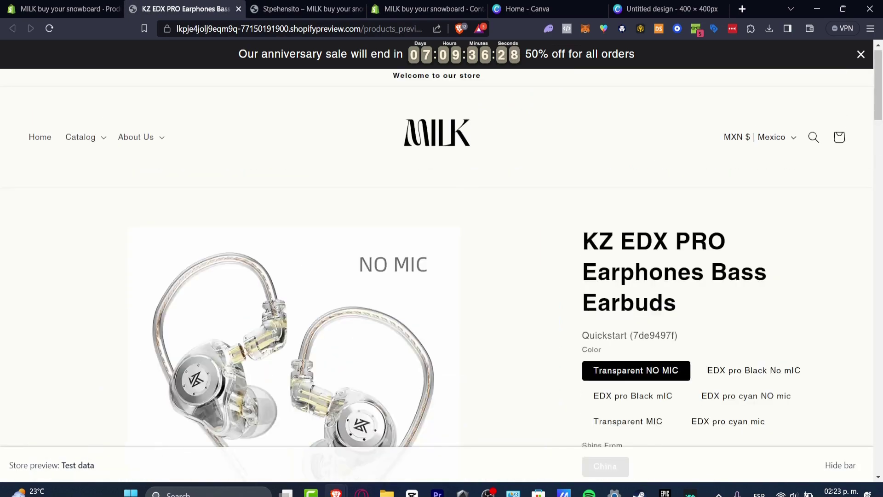
# - Open the code editor of the Test data theme from the Shopify admin and filter its files by "product"
pyautogui.hotkey('ctrl', 'shift', 'Tab')
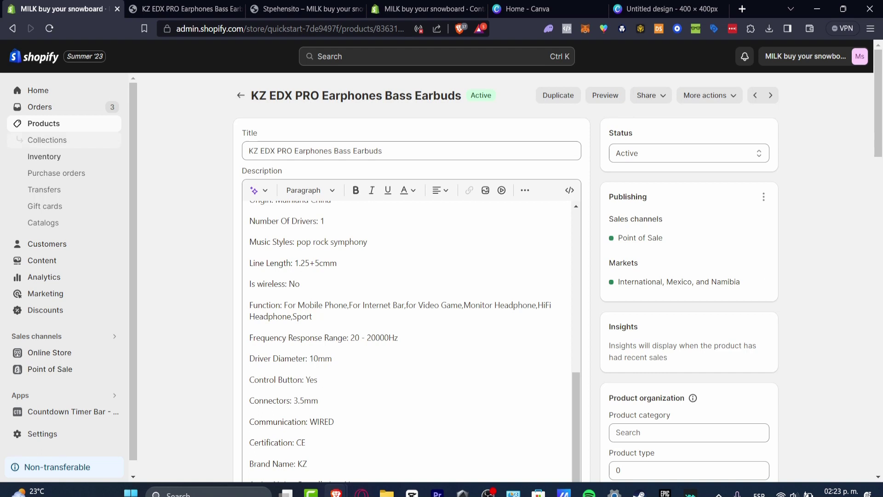
pyautogui.click(106, 353)
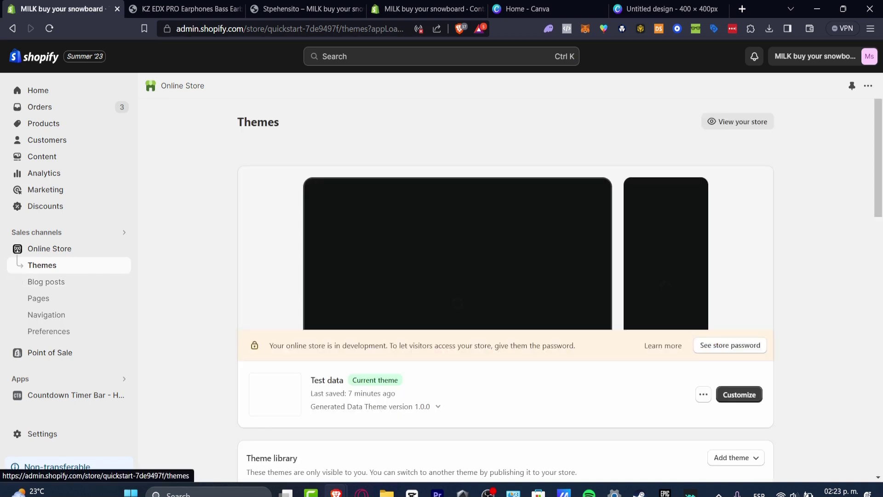
pyautogui.click(704, 394)
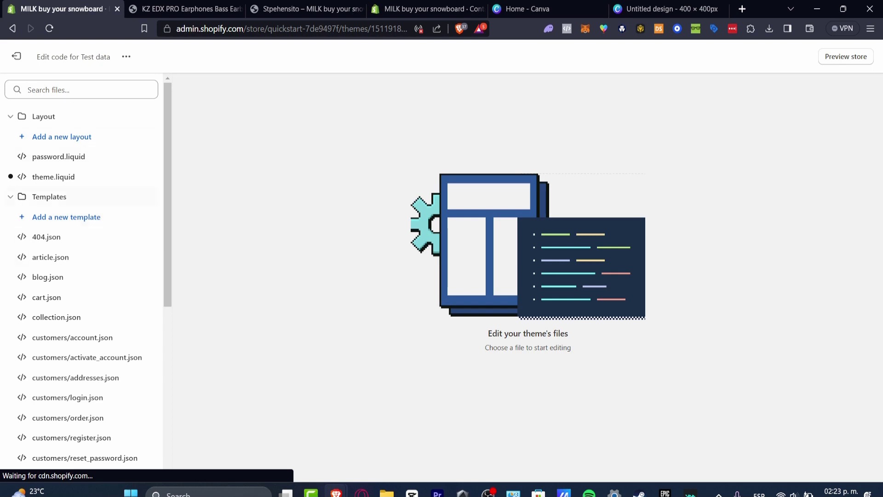
pyautogui.click(11, 197)
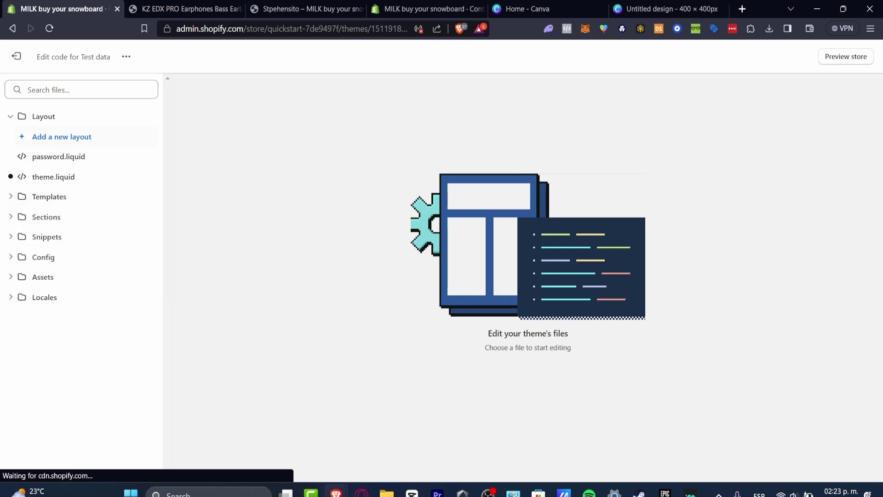
pyautogui.write('ct')
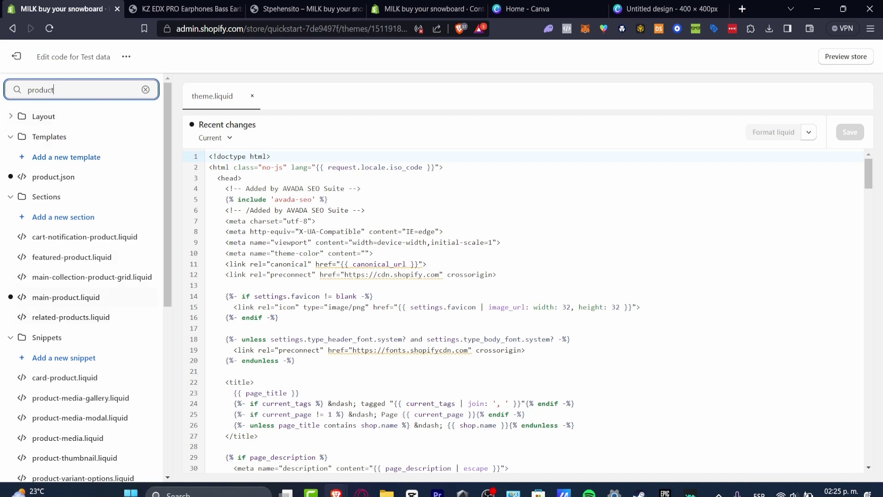
# - Open main-product.liquid, then look up the wrapper rules in section-main-product.css by searching for "wrappe"
pyautogui.click(66, 297)
pyautogui.hotkey('ctrl', 'f')
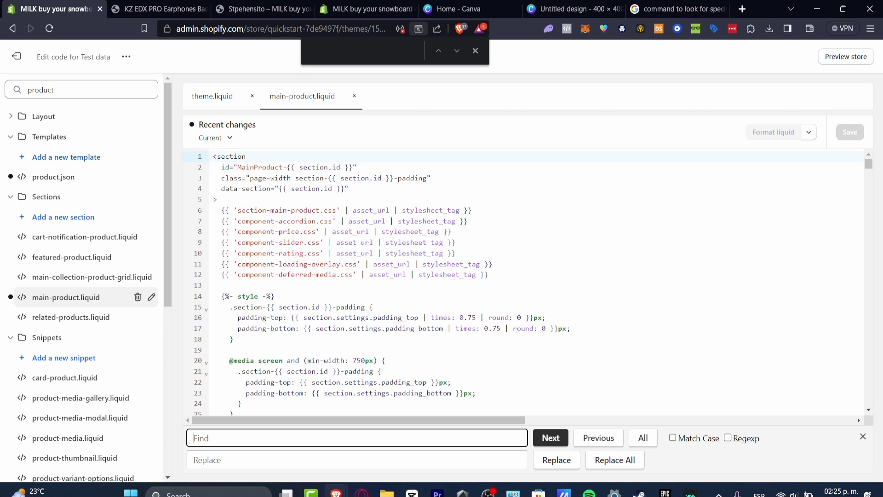
pyautogui.press('Escape')
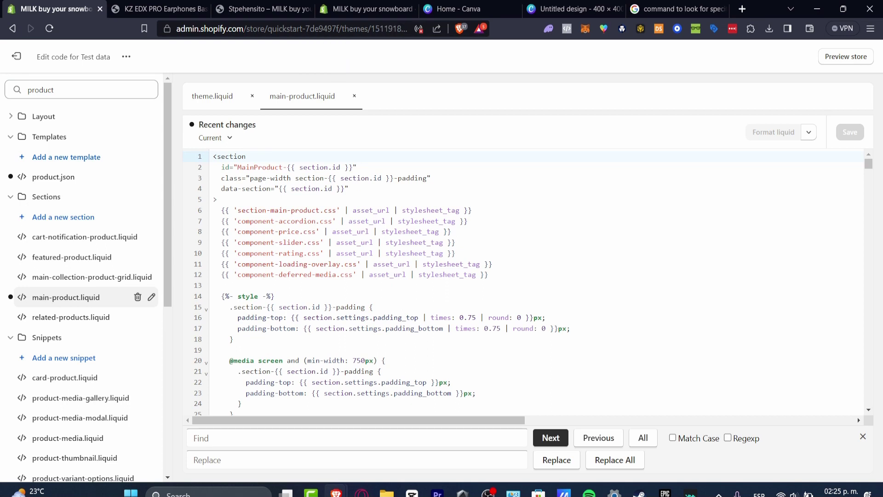
pyautogui.click(258, 438)
pyautogui.write('wrapped')
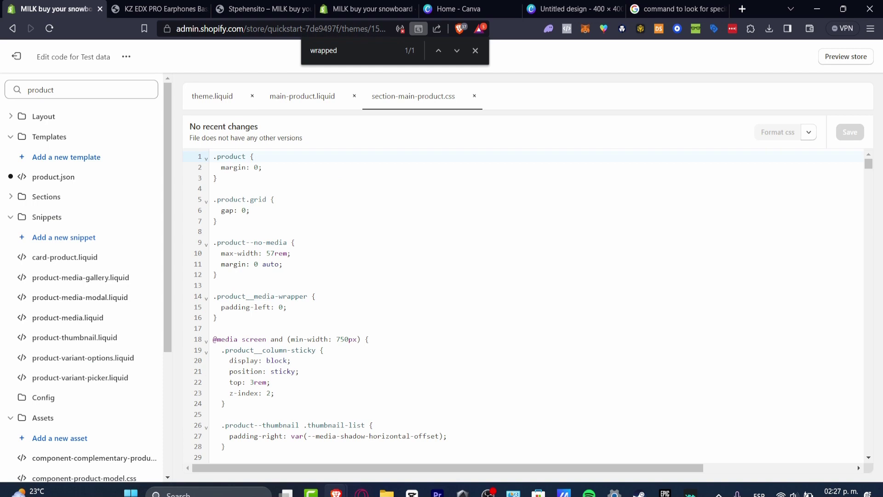
pyautogui.press('BackSpace')
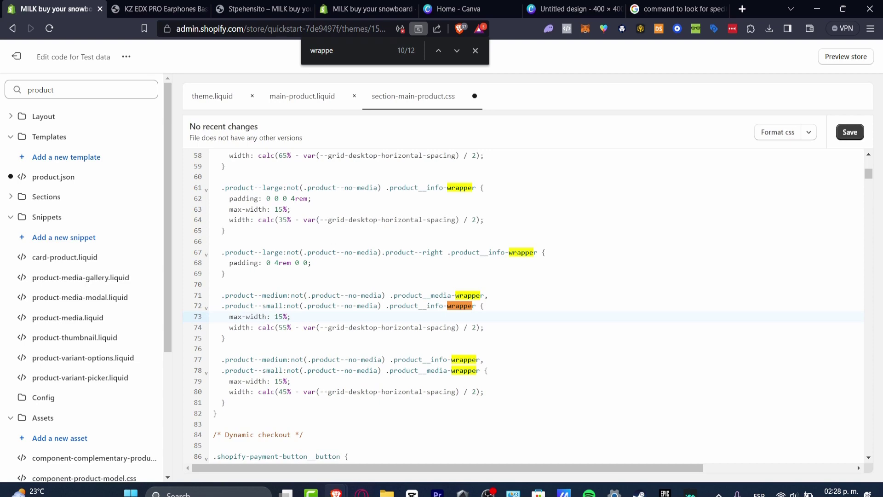
pyautogui.scroll(-5, 524, 303)
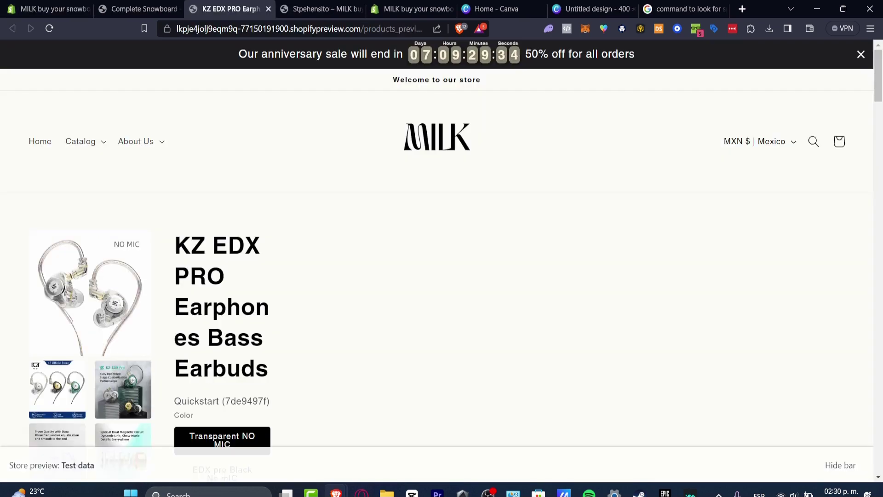
# - Examine the image gallery and product details layout on the earphones preview page
pyautogui.scroll(-6, 437, 276)
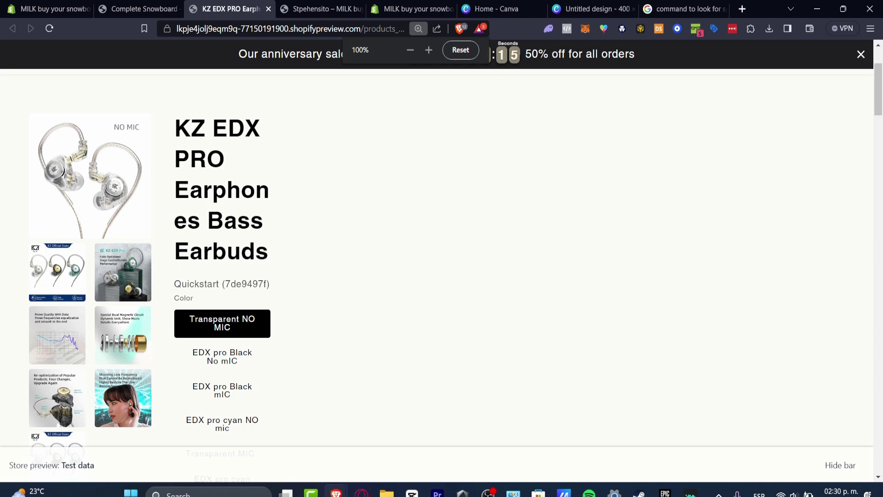
pyautogui.scroll(-15, 437, 276)
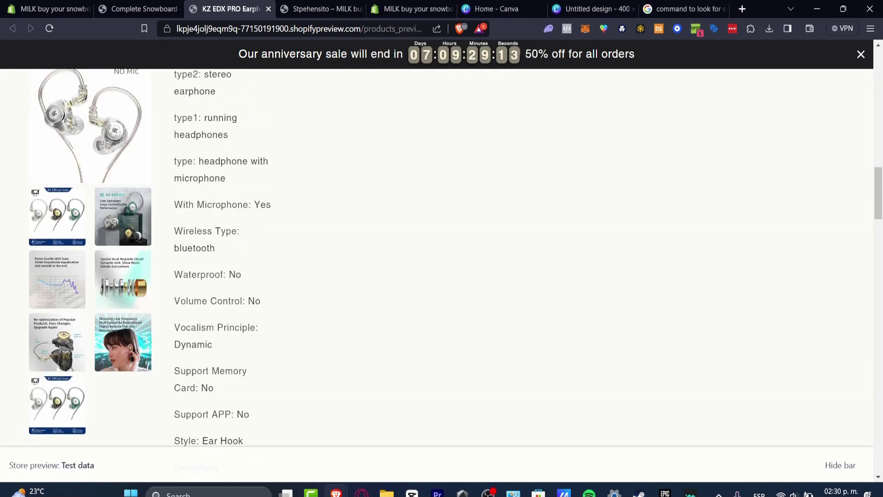
pyautogui.scroll(10, 437, 276)
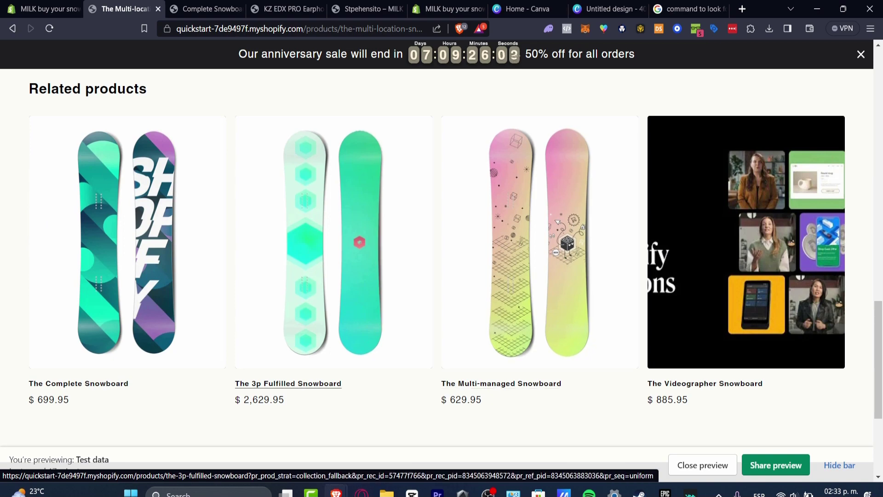
# - Return to the theme editor and add a collection block to the home page's Collection list section
pyautogui.click(43, 8)
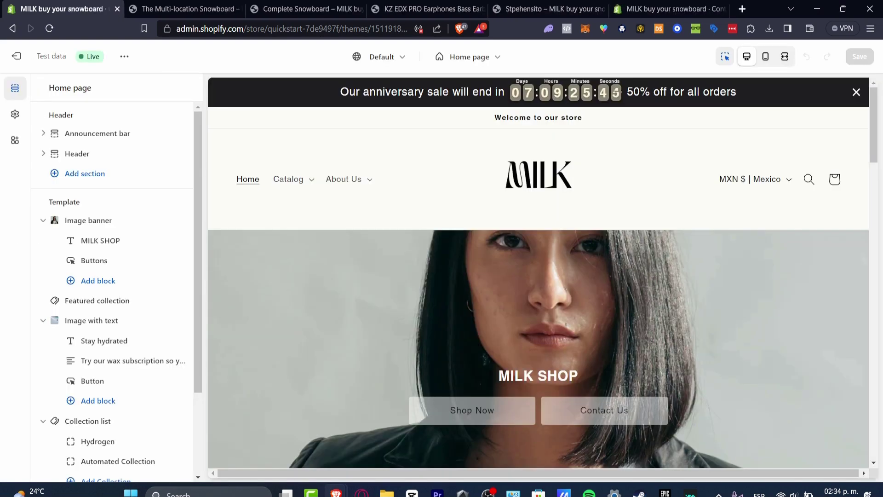
pyautogui.scroll(-10, 538, 276)
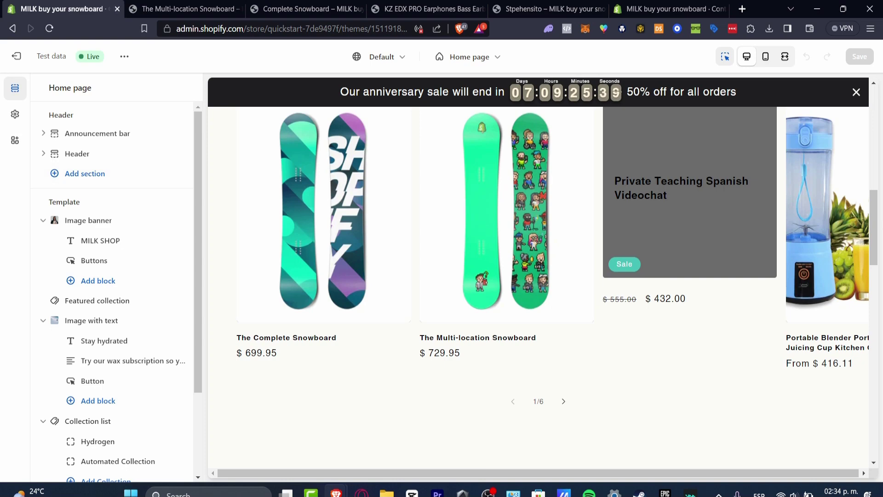
pyautogui.scroll(-3, 115, 184)
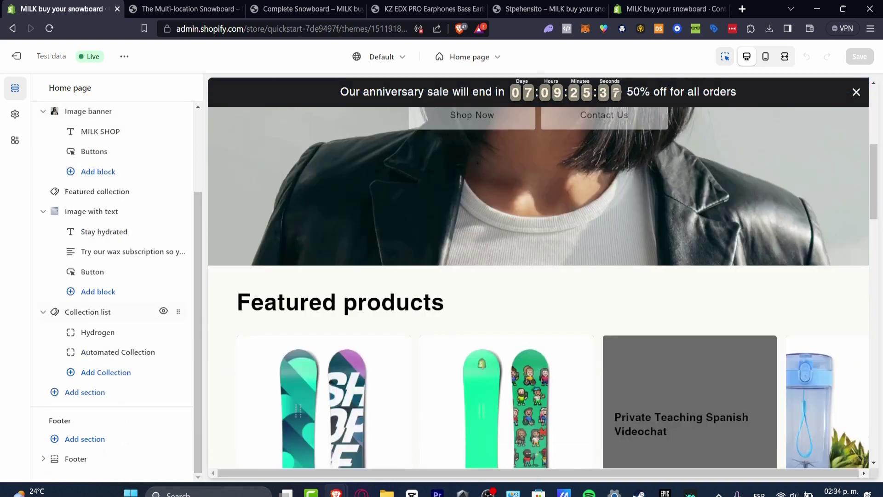
pyautogui.moveTo(98, 332)
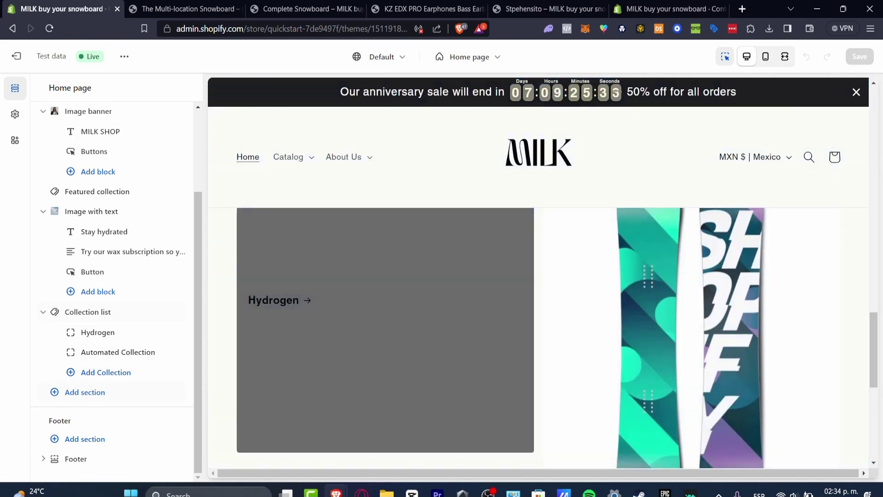
pyautogui.click(105, 372)
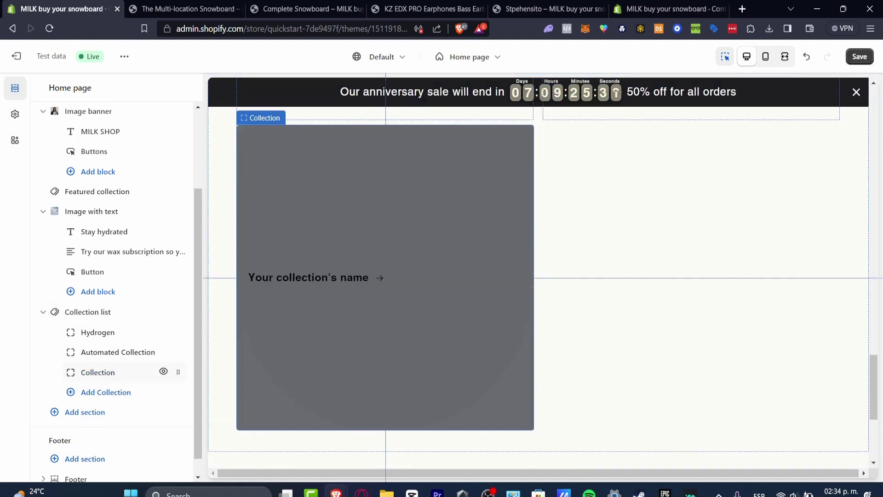
# - Assign the Home page collection to the new collection block
pyautogui.click(98, 372)
pyautogui.click(112, 139)
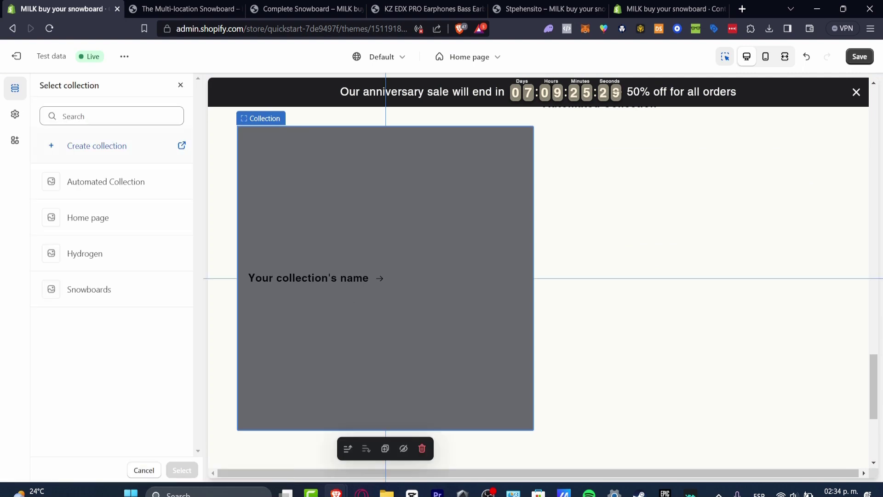
pyautogui.click(115, 217)
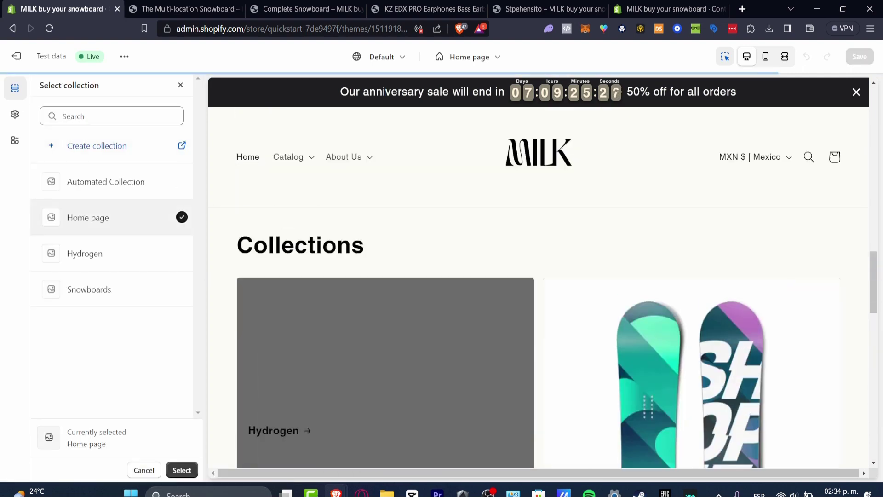
pyautogui.click(181, 470)
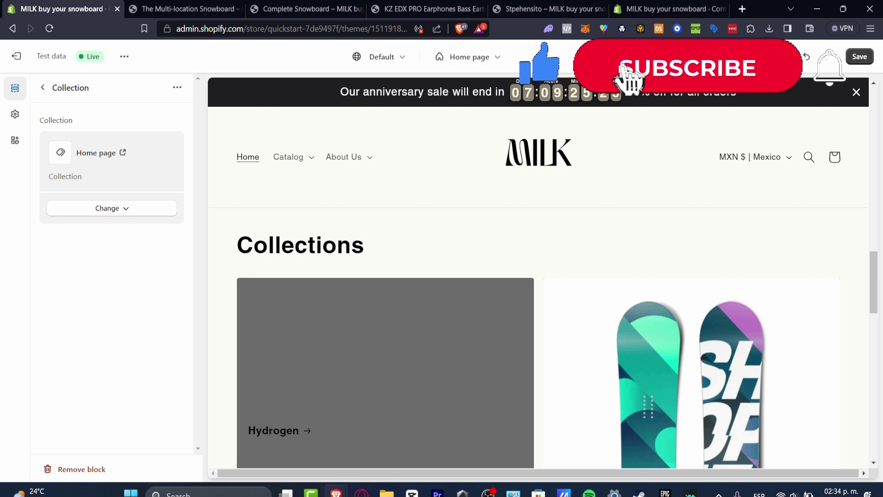